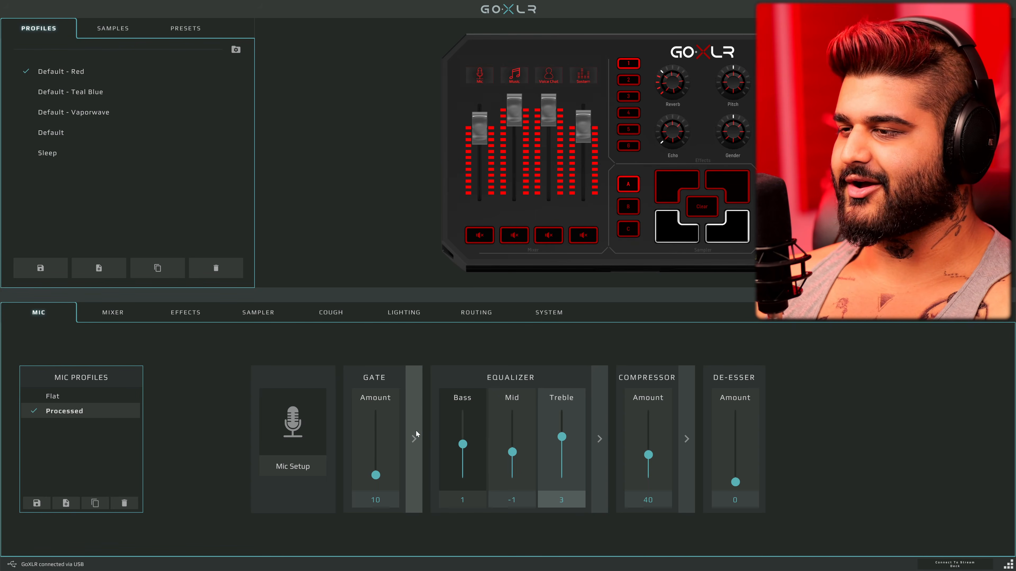
Review the microphone type, gain and level meter in the mic setup
{"action": "left_click", "coordinate": [309, 428]}
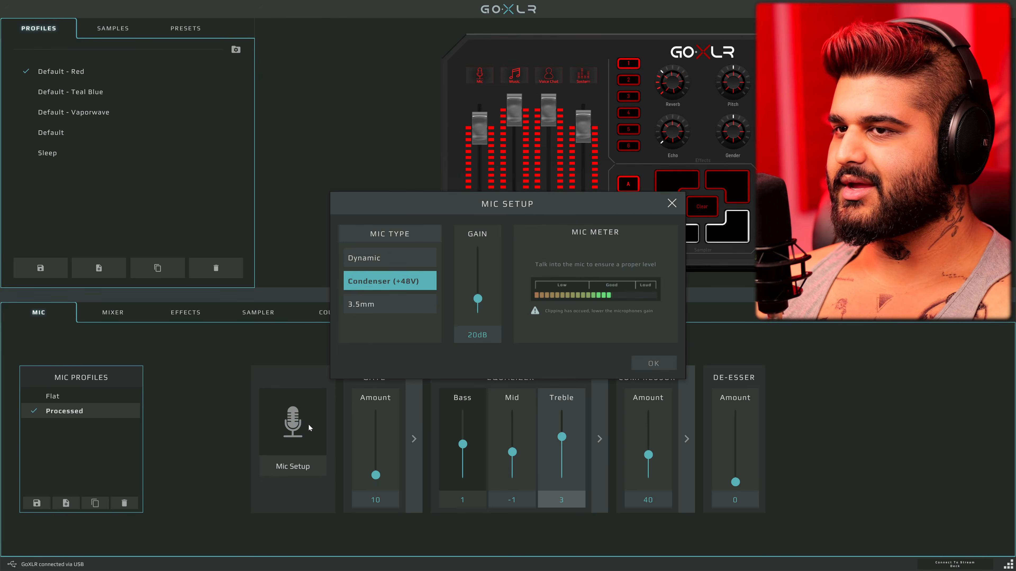
{"action": "left_click", "coordinate": [648, 364]}
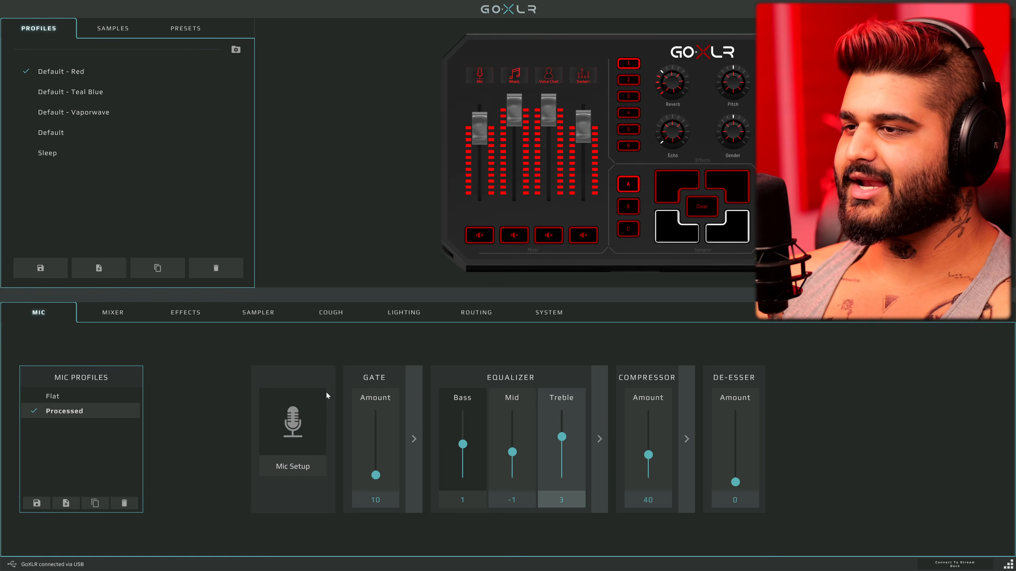
{"action": "left_click", "coordinate": [314, 428]}
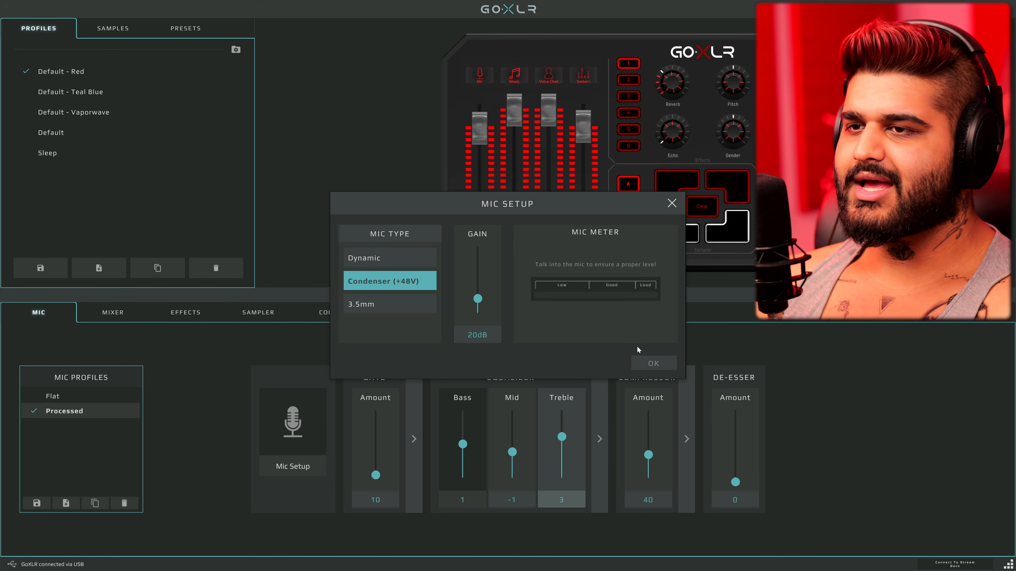
{"action": "left_click", "coordinate": [651, 362]}
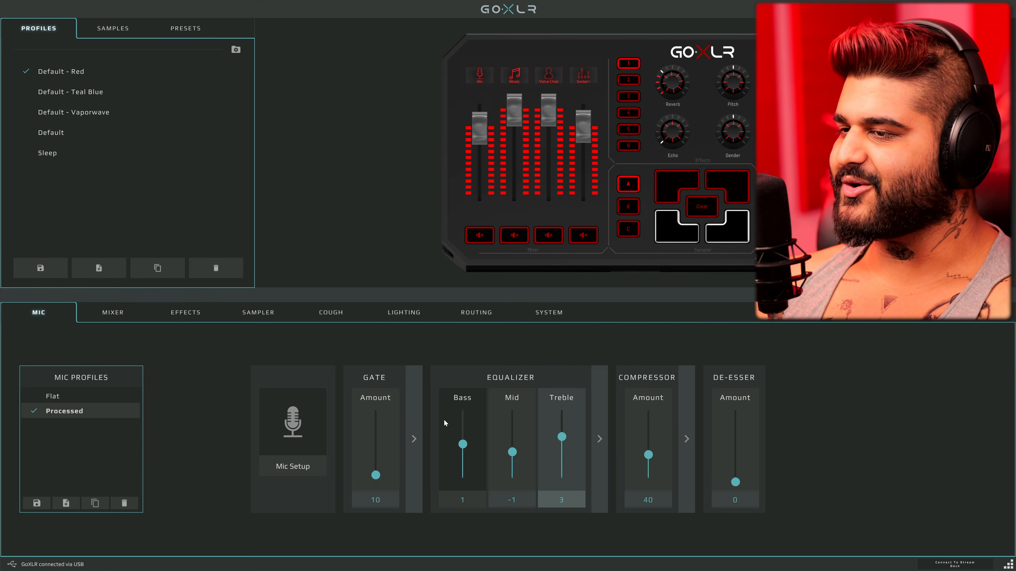
Set the gate amount to 10 and review its detailed threshold, attenuation, attack and release settings
{"action": "left_click", "coordinate": [420, 428]}
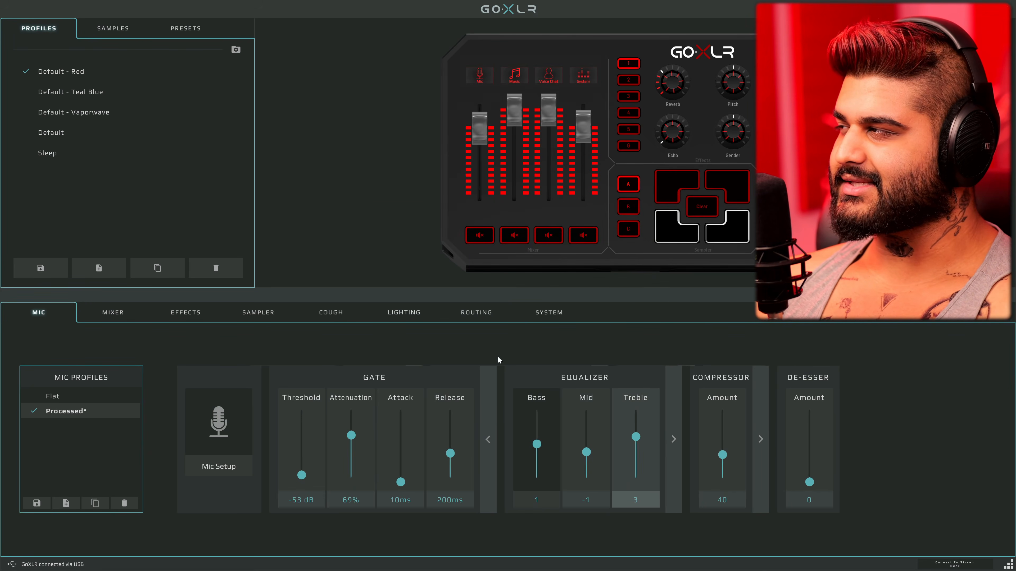
{"action": "left_click", "coordinate": [488, 408]}
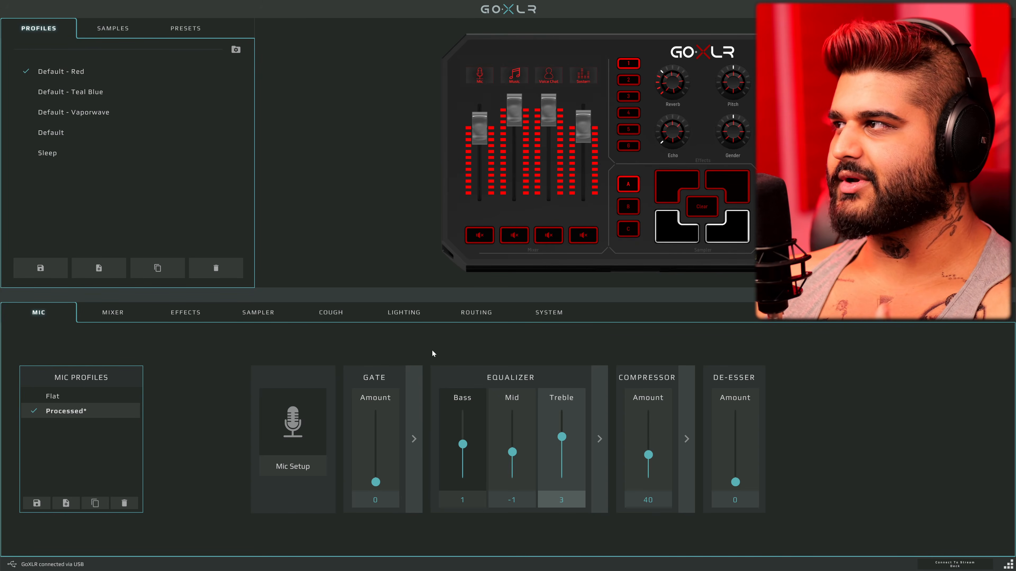
{"action": "left_click_drag", "start_coordinate": [376, 482], "coordinate": [376, 476]}
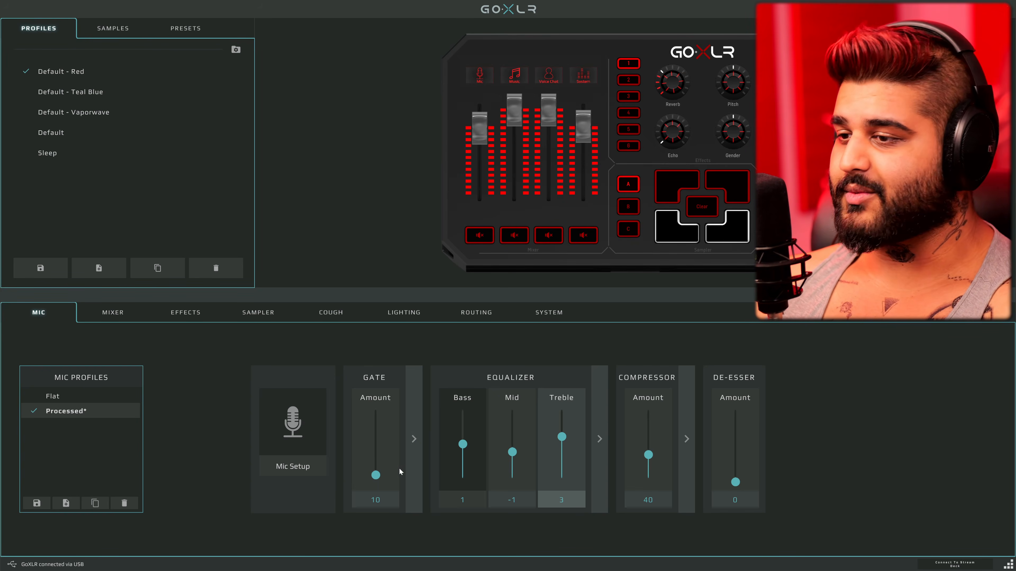
{"action": "left_click", "coordinate": [414, 459]}
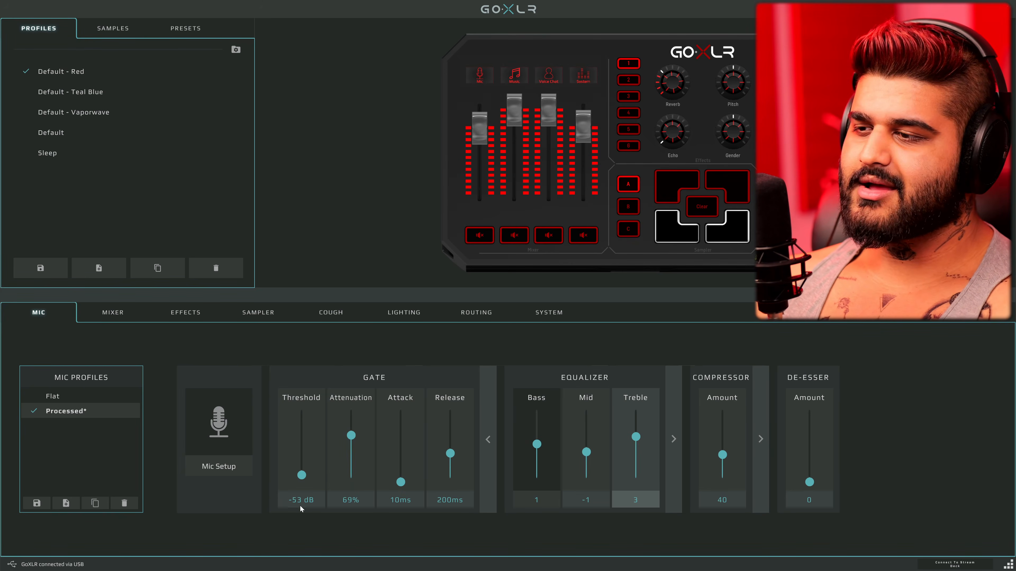
{"action": "left_click", "coordinate": [488, 457]}
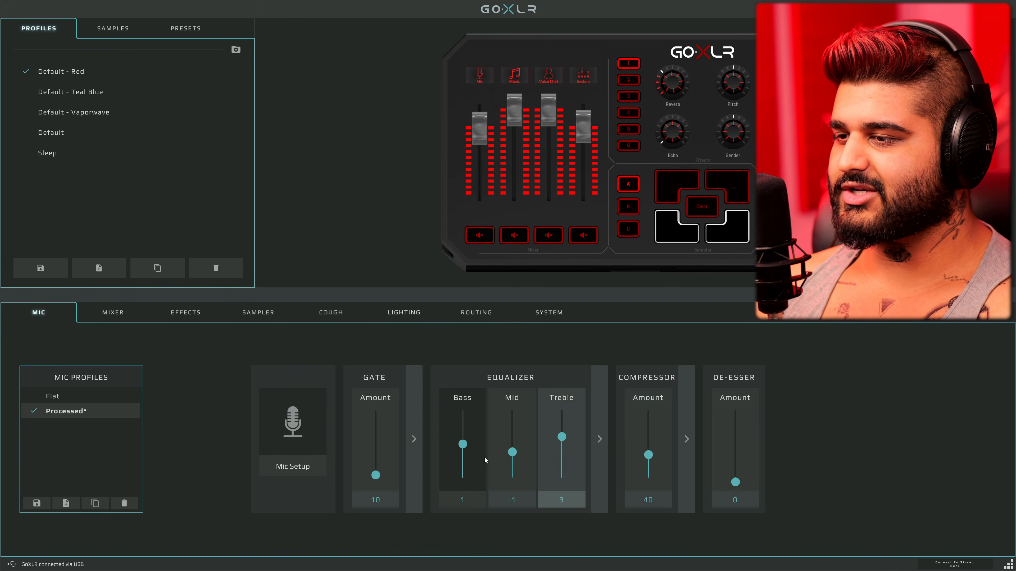
Try gate release times of 10 ms and 2000 ms, and return the release to 200 ms
{"action": "left_click", "coordinate": [419, 455]}
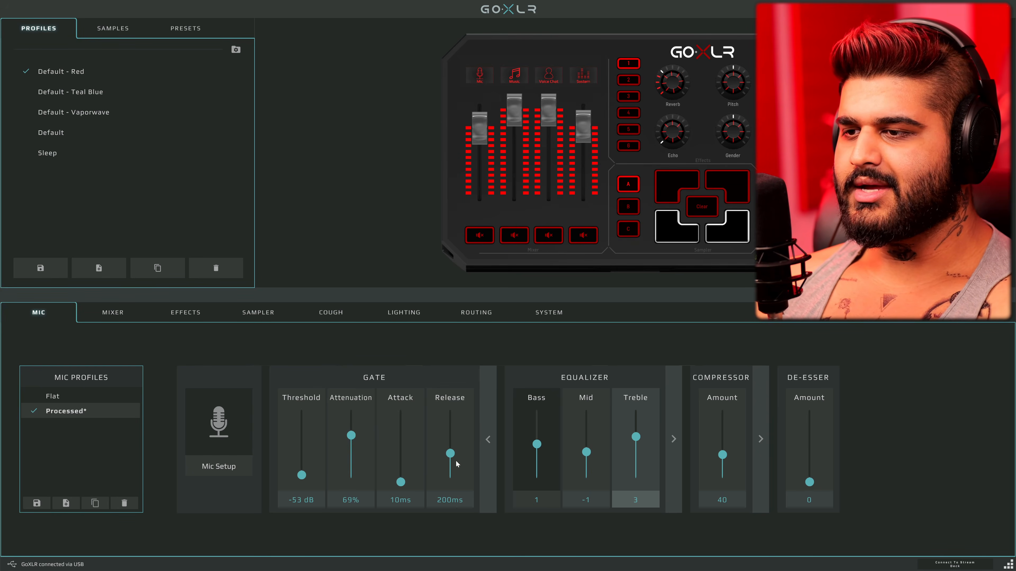
{"action": "left_click_drag", "start_coordinate": [450, 455], "coordinate": [450, 538]}
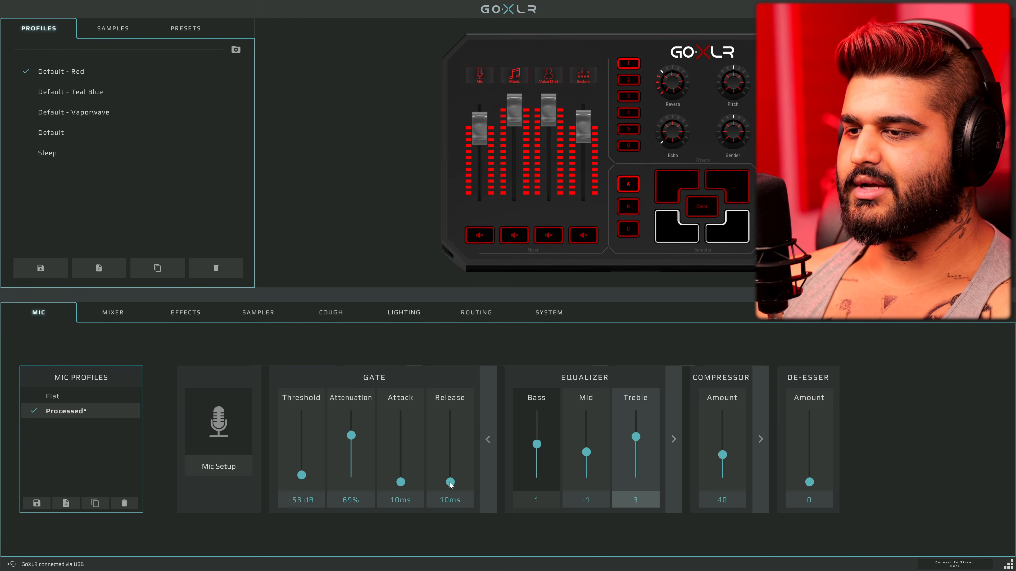
{"action": "left_click_drag", "start_coordinate": [450, 482], "coordinate": [466, 329]}
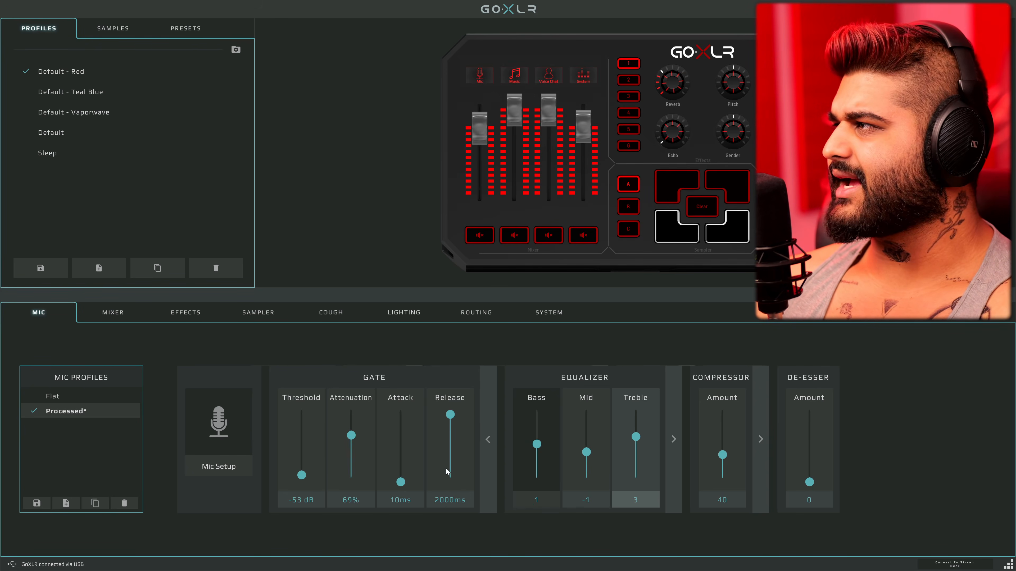
{"action": "left_click_drag", "start_coordinate": [456, 418], "coordinate": [454, 461]}
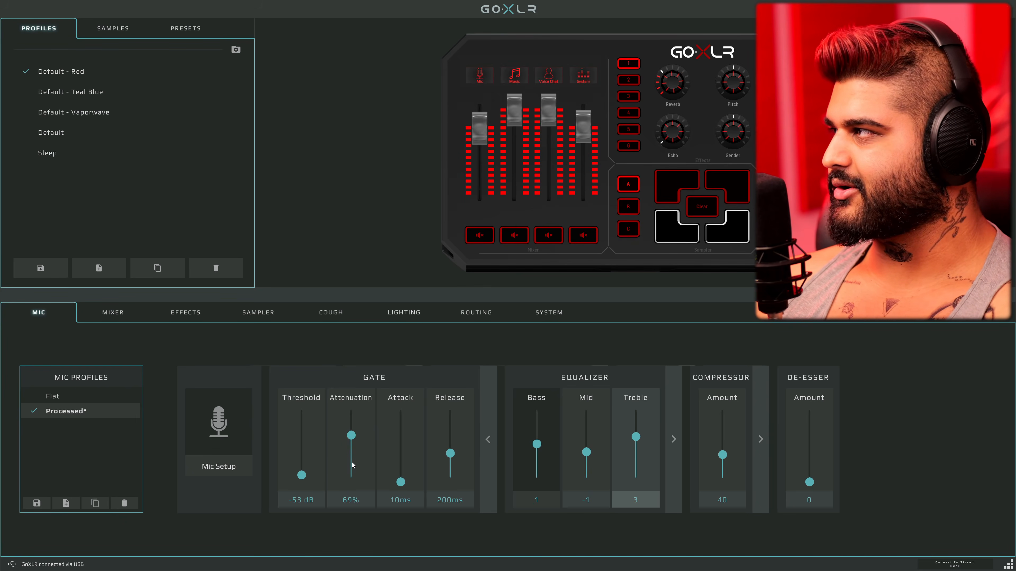
{"action": "left_click", "coordinate": [486, 440]}
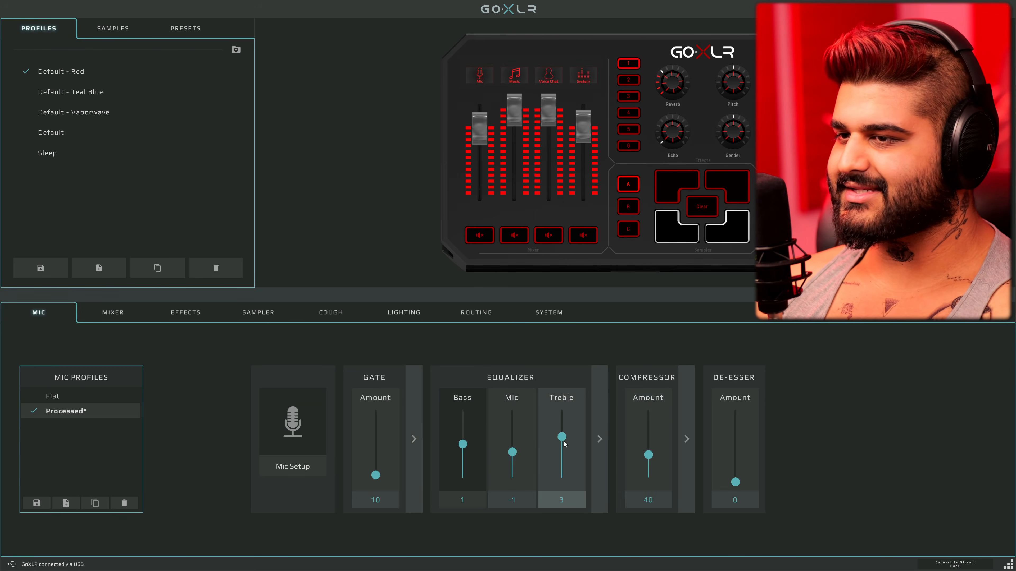
Reset the equalizer and set 31.5, 250, 500 Hz to -2; 63, 125 Hz, 8, 16 kHz to 4; 4 kHz to 2
{"action": "left_click", "coordinate": [594, 433]}
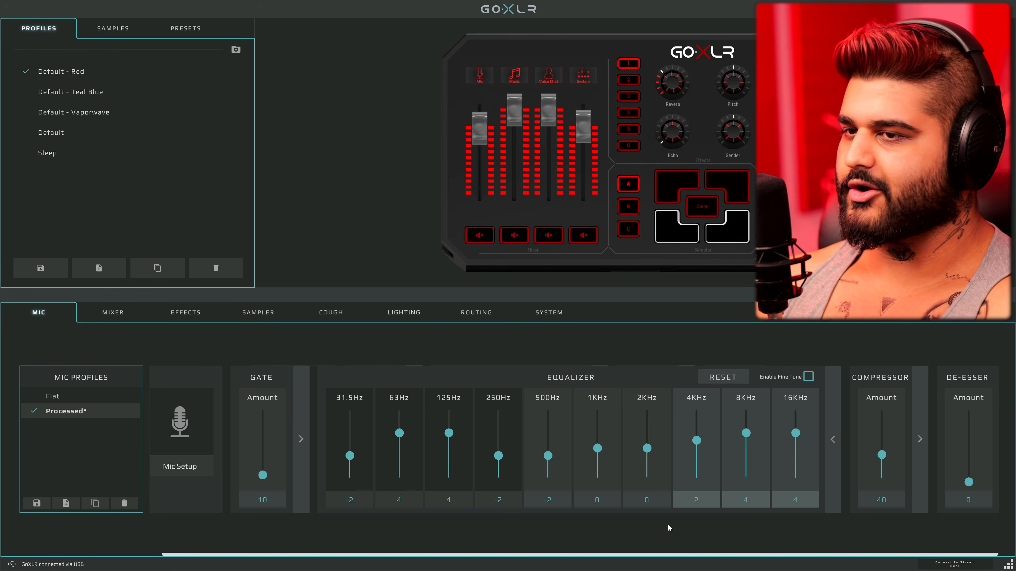
{"action": "left_click", "coordinate": [723, 380]}
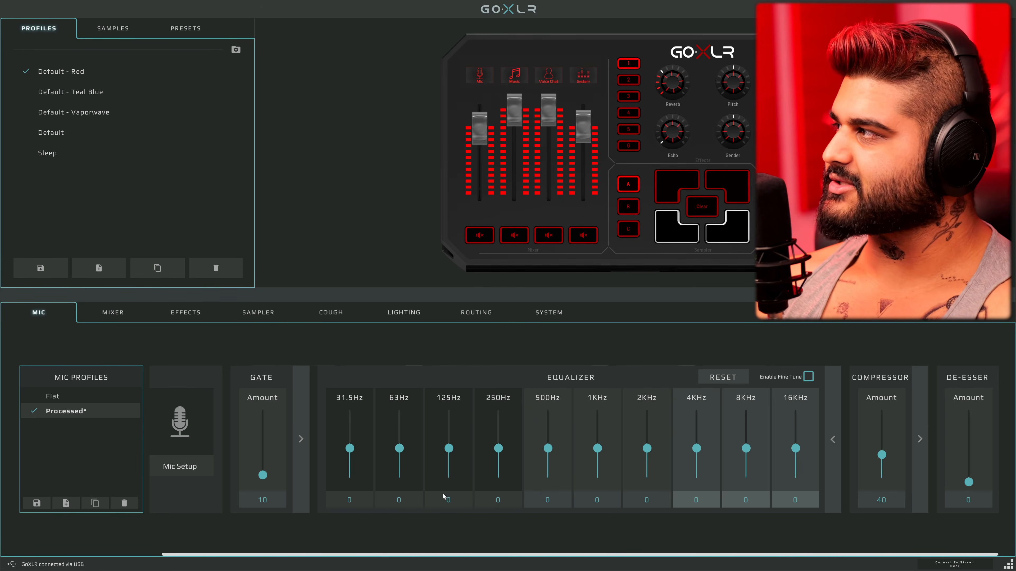
{"action": "left_click_drag", "start_coordinate": [401, 449], "coordinate": [411, 421]}
{"action": "left_click_drag", "start_coordinate": [450, 448], "coordinate": [452, 430]}
{"action": "left_click_drag", "start_coordinate": [350, 449], "coordinate": [350, 455]}
{"action": "left_click_drag", "start_coordinate": [498, 448], "coordinate": [547, 455]}
{"action": "left_click_drag", "start_coordinate": [696, 449], "coordinate": [796, 433]}
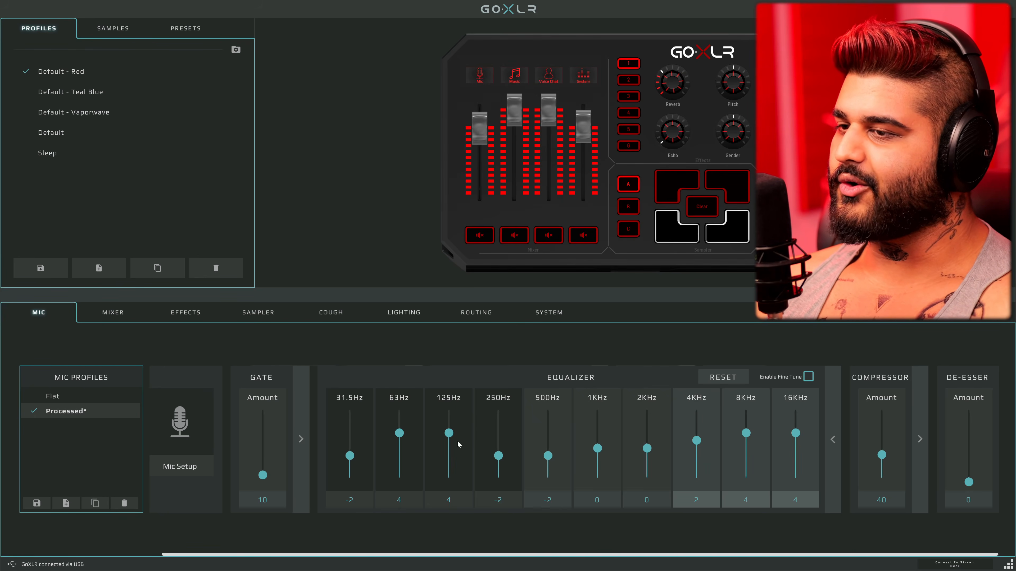
Try a milder equalizer curve with 63 Hz, 125 Hz, 8 kHz and 16 kHz at 2, and 4 kHz at 1
{"action": "left_click_drag", "start_coordinate": [400, 433], "coordinate": [399, 442]}
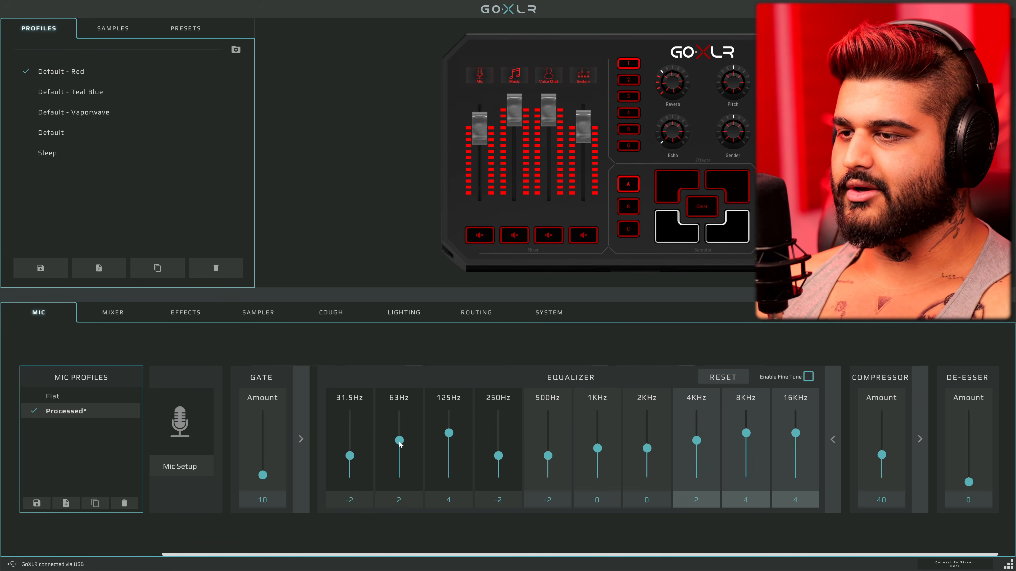
{"action": "left_click_drag", "start_coordinate": [700, 440], "coordinate": [795, 438]}
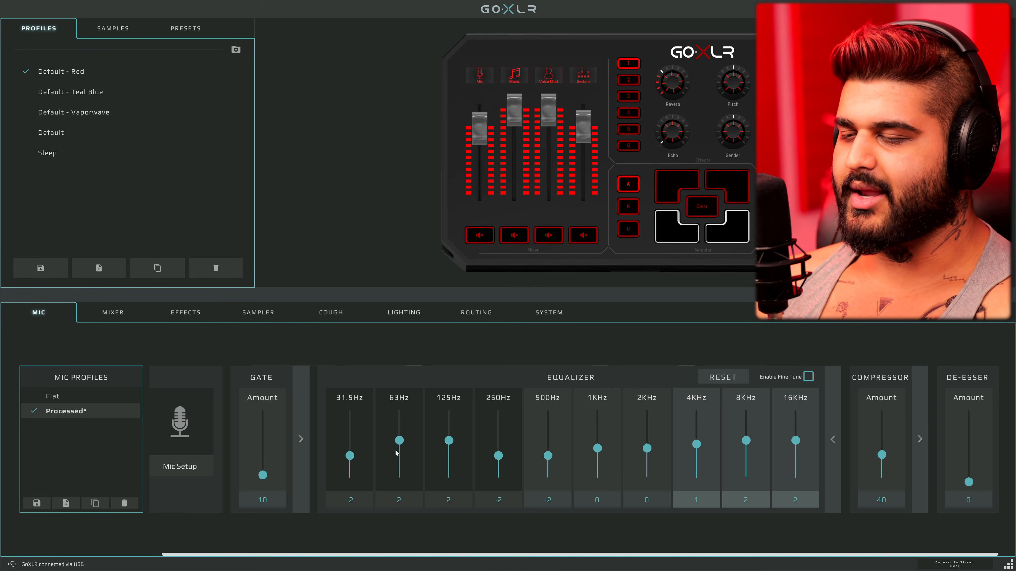
Strengthen the equalizer curve: 63, 125 Hz, 8 and 16 kHz at 6, 4 kHz at 3, and 31.5, 250, 500 Hz at -3
{"action": "left_click_drag", "start_coordinate": [399, 442], "coordinate": [455, 419]}
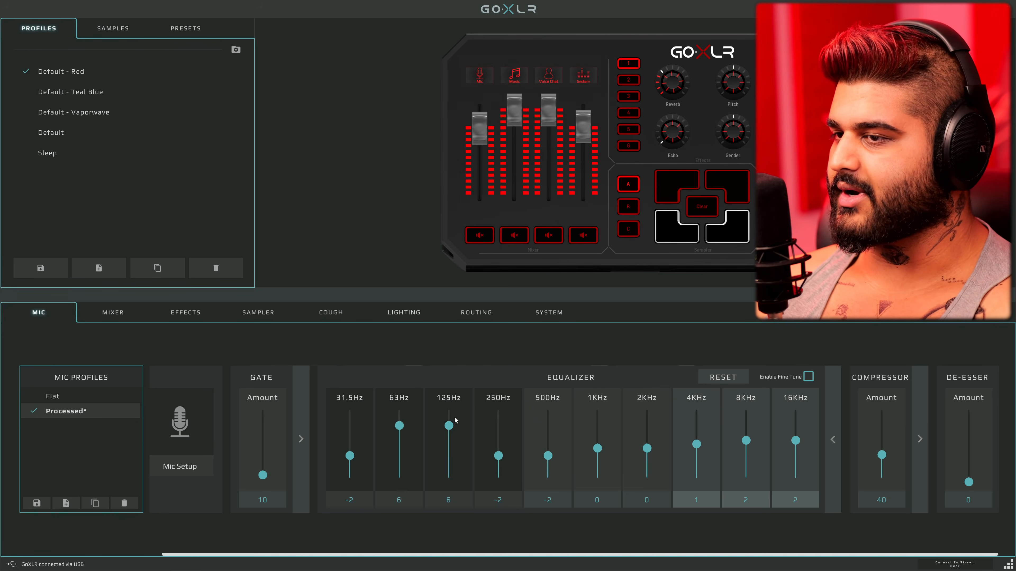
{"action": "left_click_drag", "start_coordinate": [697, 444], "coordinate": [698, 440]}
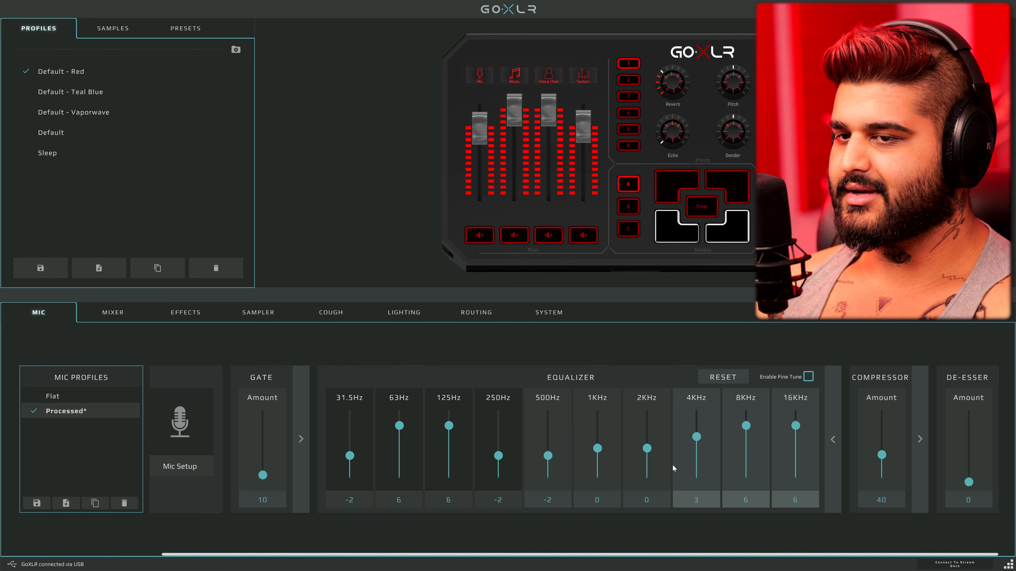
{"action": "left_click_drag", "start_coordinate": [499, 459], "coordinate": [547, 461]}
{"action": "left_click_drag", "start_coordinate": [348, 457], "coordinate": [348, 464]}
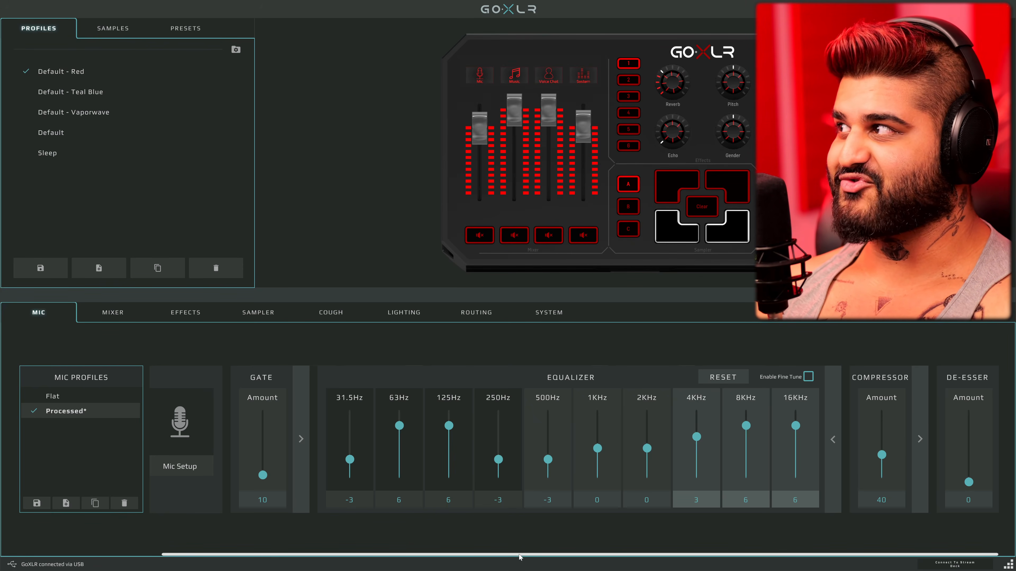
Return 63, 125 Hz, 8 and 16 kHz to 4, 4 kHz to 2, and 250 and 500 Hz to -2 in the equalizer
{"action": "left_click_drag", "start_coordinate": [399, 426], "coordinate": [450, 434]}
{"action": "left_click_drag", "start_coordinate": [498, 459], "coordinate": [514, 457]}
{"action": "scroll", "coordinate": [711, 436], "scroll_direction": "down", "scroll_amount": 1}
{"action": "scroll", "coordinate": [751, 436], "scroll_direction": "down", "scroll_amount": 2}
{"action": "scroll", "coordinate": [800, 437], "scroll_direction": "down", "scroll_amount": 2}
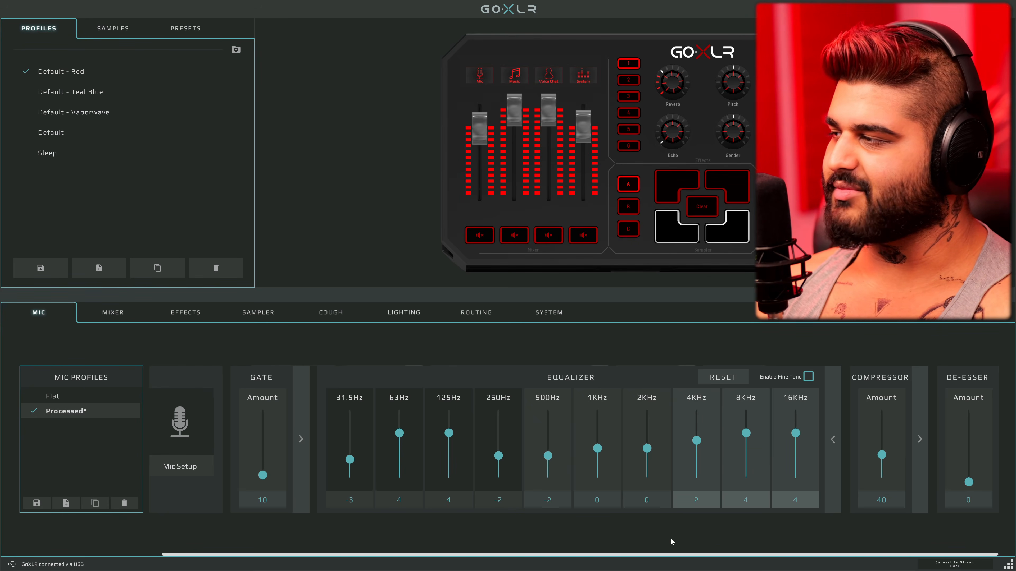
{"action": "left_click", "coordinate": [834, 442]}
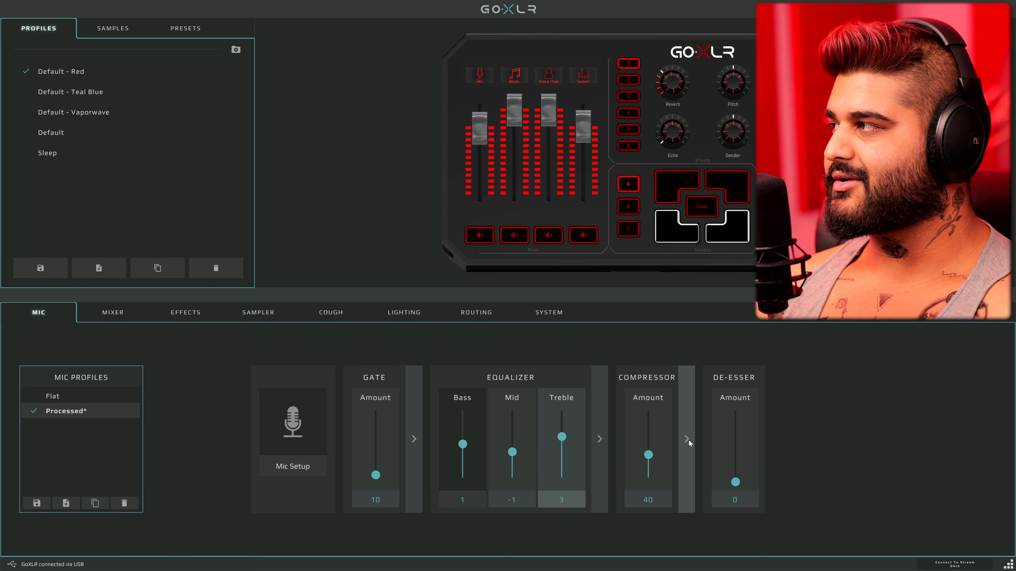
Try compressor attack times of 2 ms, 10 ms and 0.001 ms, with a release of 0 ms
{"action": "left_click", "coordinate": [687, 438]}
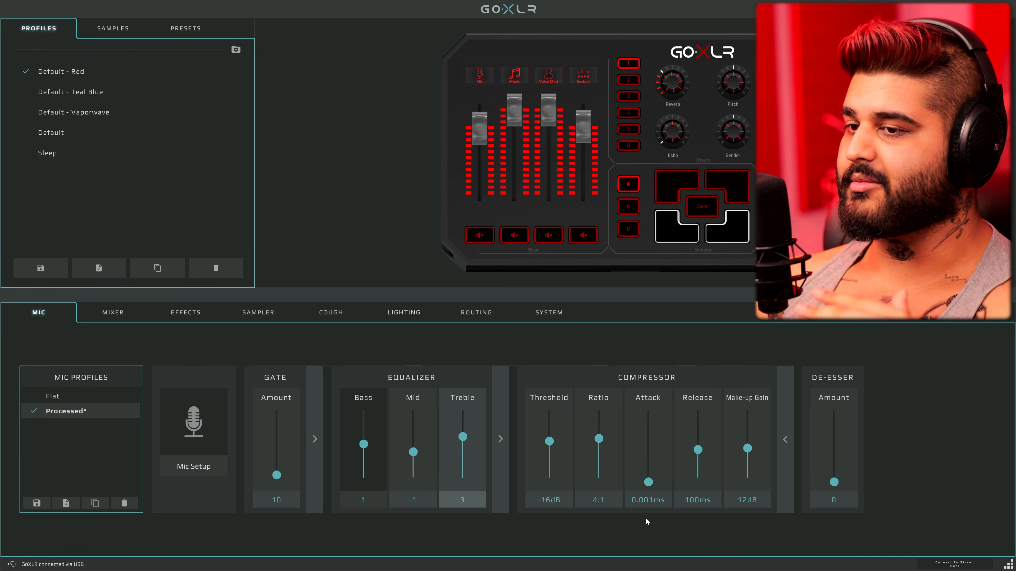
{"action": "left_click_drag", "start_coordinate": [647, 483], "coordinate": [647, 479]}
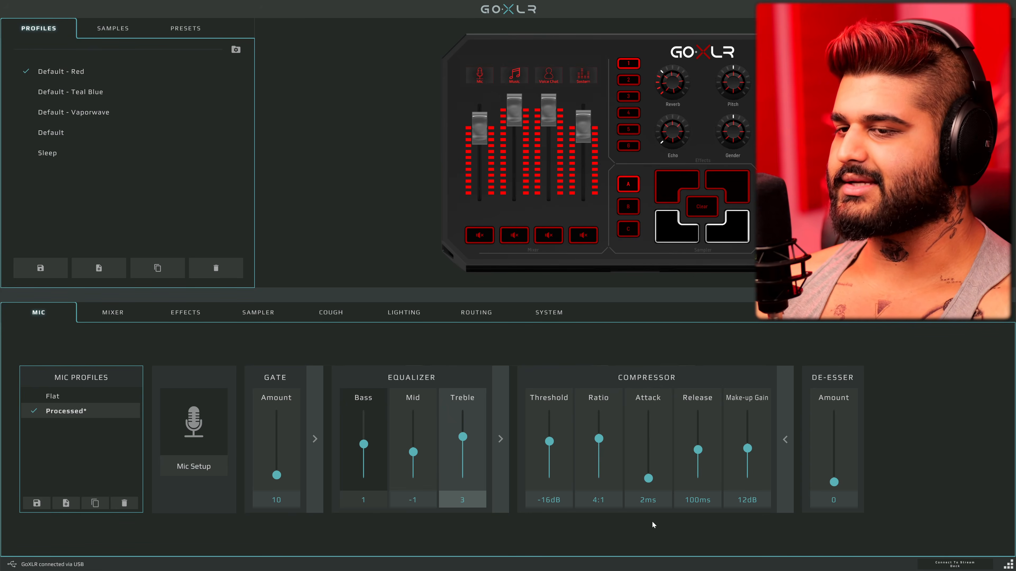
{"action": "left_click_drag", "start_coordinate": [644, 483], "coordinate": [650, 454]}
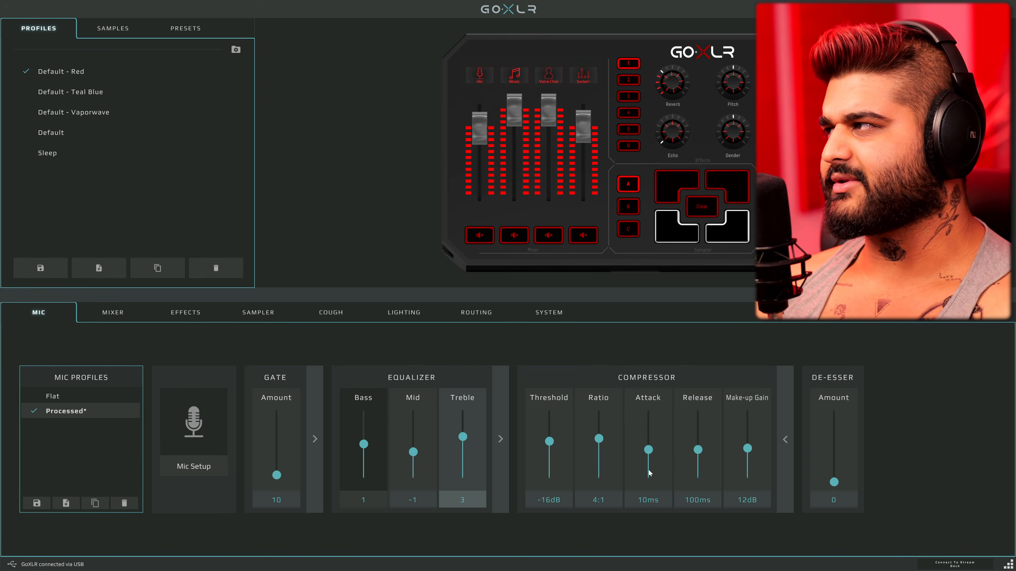
{"action": "left_click_drag", "start_coordinate": [649, 454], "coordinate": [649, 482]}
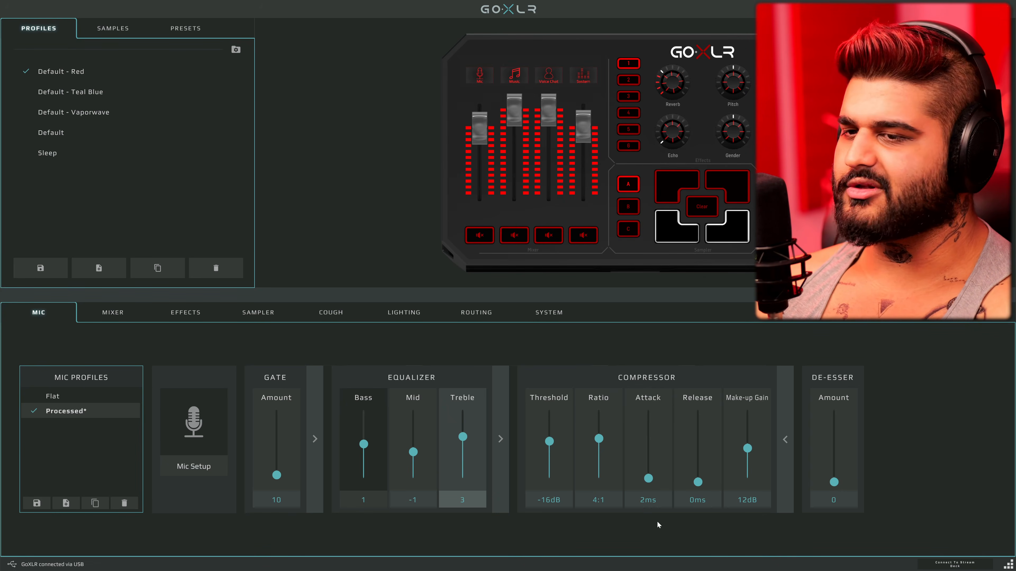
{"action": "left_click_drag", "start_coordinate": [644, 483], "coordinate": [649, 542]}
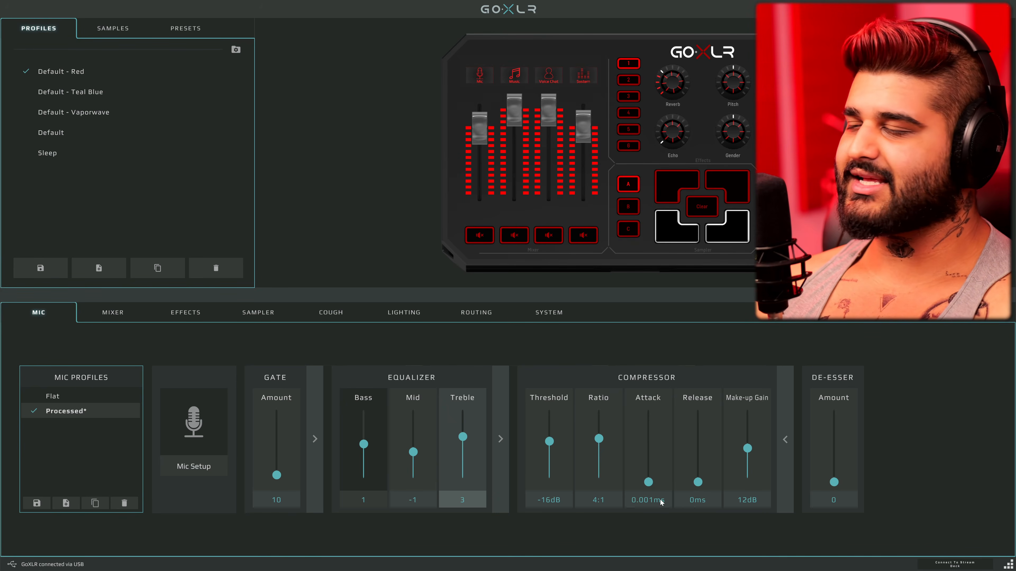
Set the compressor's attack to 2 ms and its release to 100 ms, and collapse its detailed settings
{"action": "left_click_drag", "start_coordinate": [648, 482], "coordinate": [649, 479]}
{"action": "left_click_drag", "start_coordinate": [703, 456], "coordinate": [704, 451]}
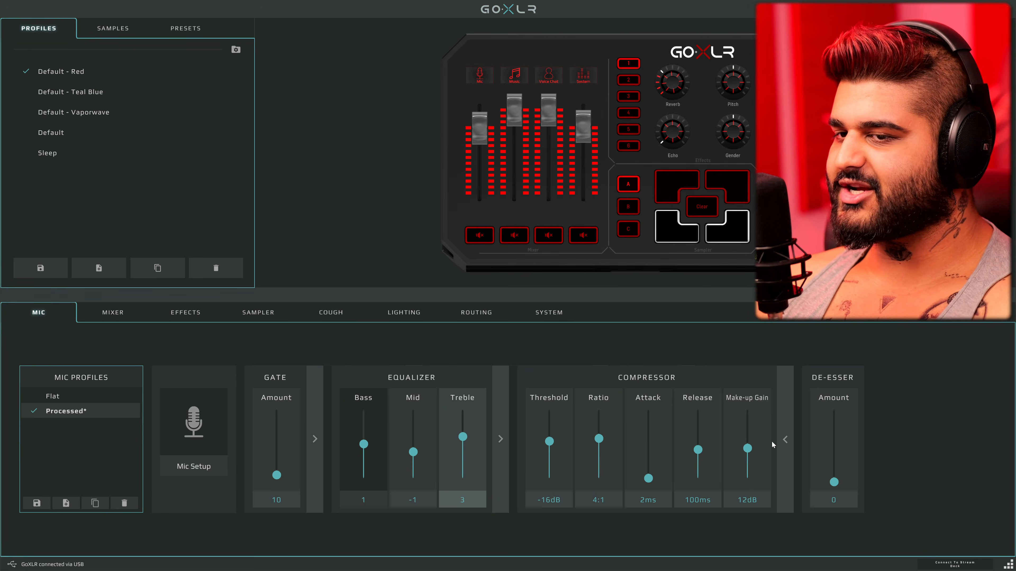
{"action": "left_click", "coordinate": [782, 442]}
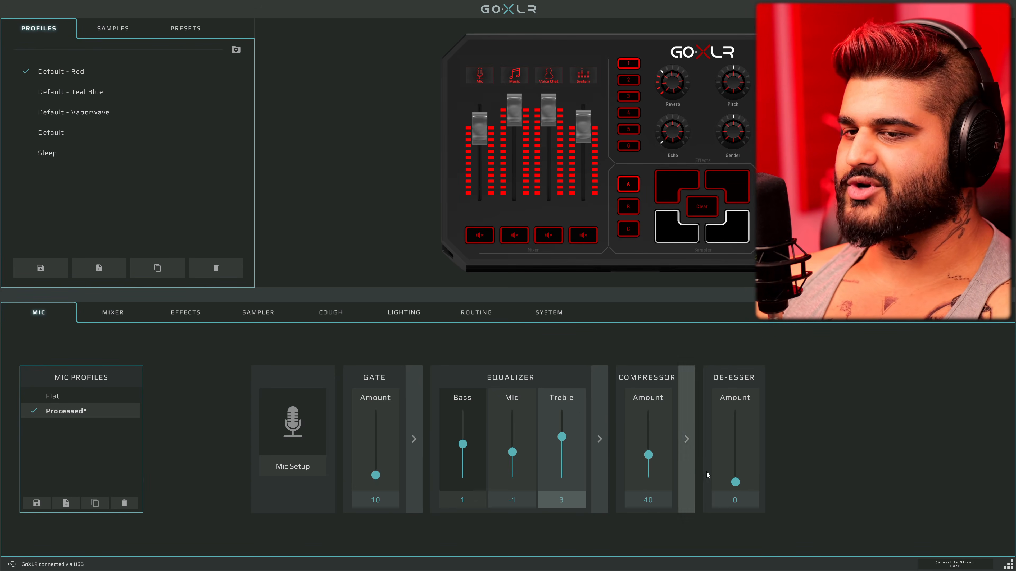
Set the de-esser amount to 15
{"action": "left_click_drag", "start_coordinate": [735, 482], "coordinate": [736, 473]}
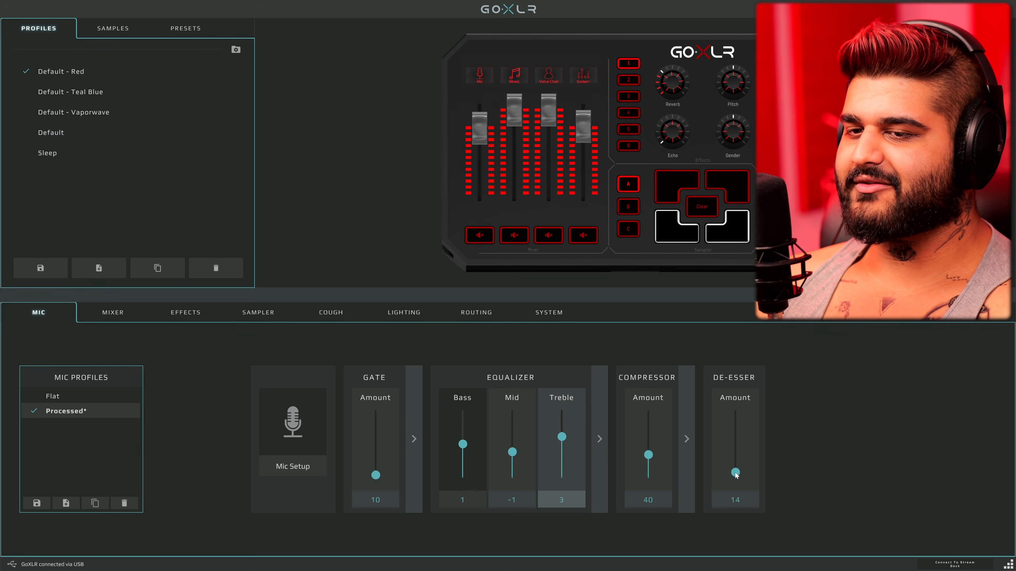
{"action": "left_click", "coordinate": [732, 501]}
{"action": "type", "text": "15"}
{"action": "key", "text": "Return"}
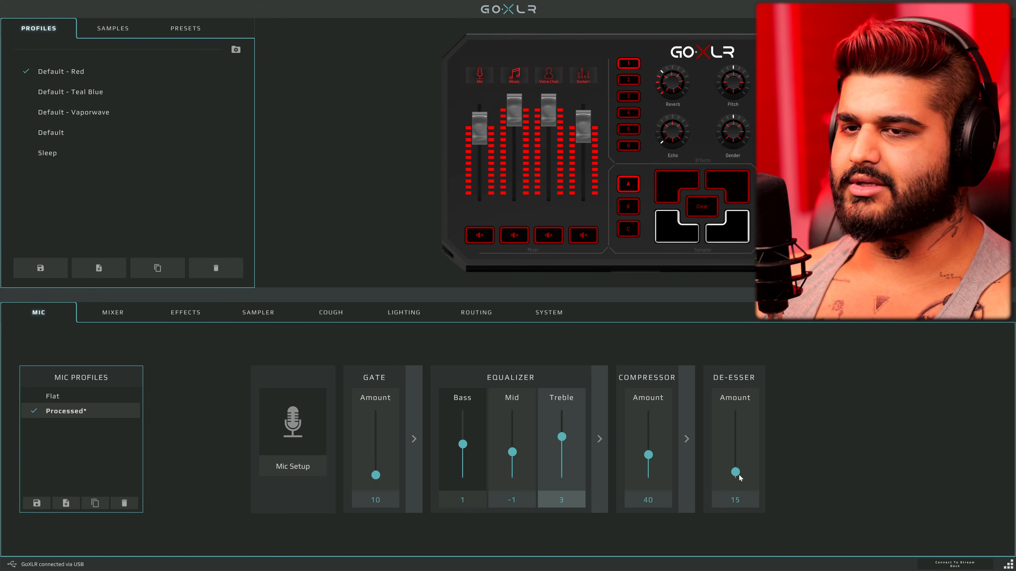
Try de-esser amounts of 40 and 100, and return the amount to 0
{"action": "left_click", "coordinate": [735, 499]}
{"action": "type", "text": "40"}
{"action": "key", "text": "Return"}
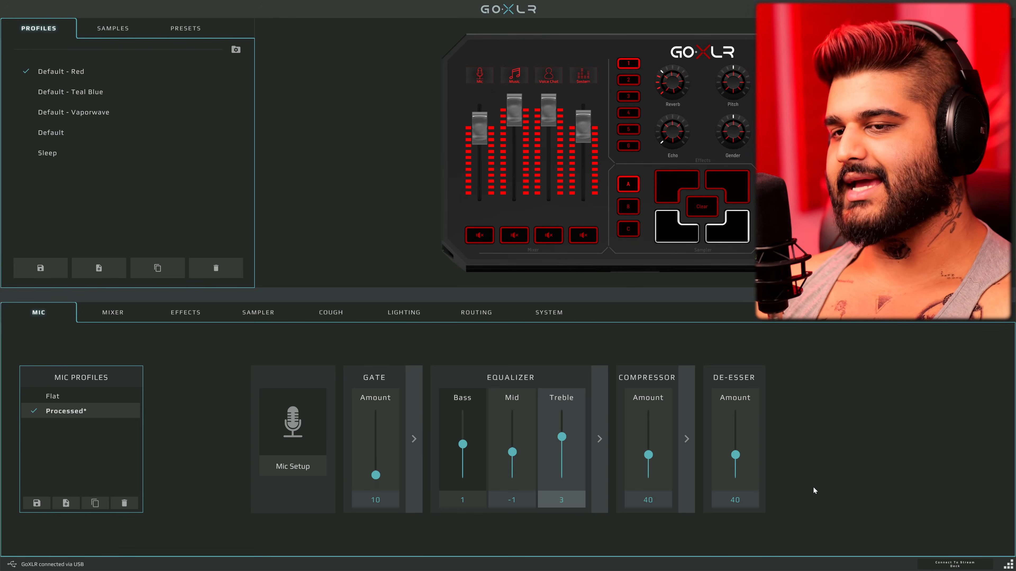
{"action": "left_click_drag", "start_coordinate": [735, 456], "coordinate": [735, 414]}
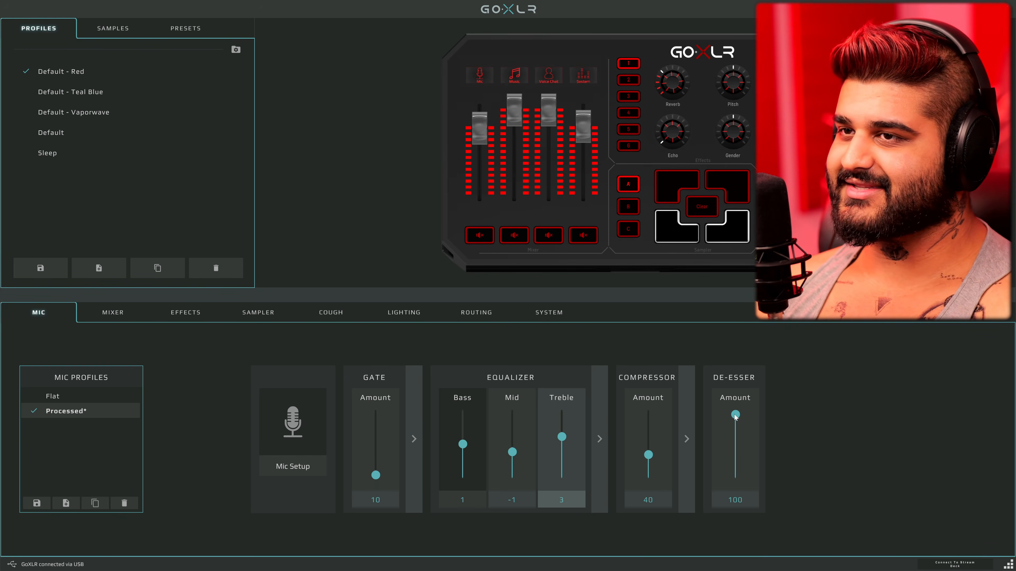
{"action": "left_click_drag", "start_coordinate": [736, 415], "coordinate": [741, 540]}
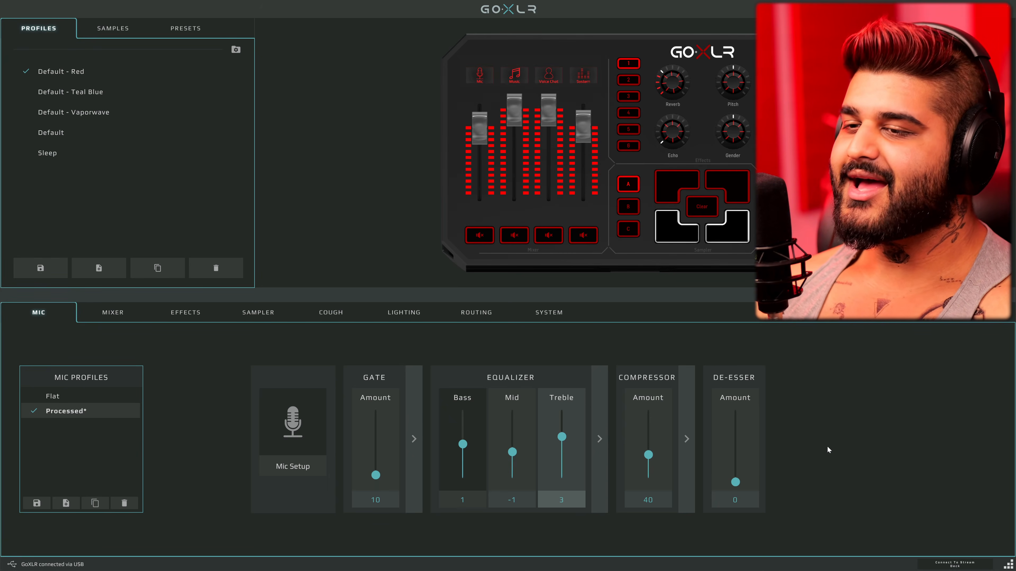
Save the current microphone settings over the Processed mic profile
{"action": "left_click", "coordinate": [36, 503]}
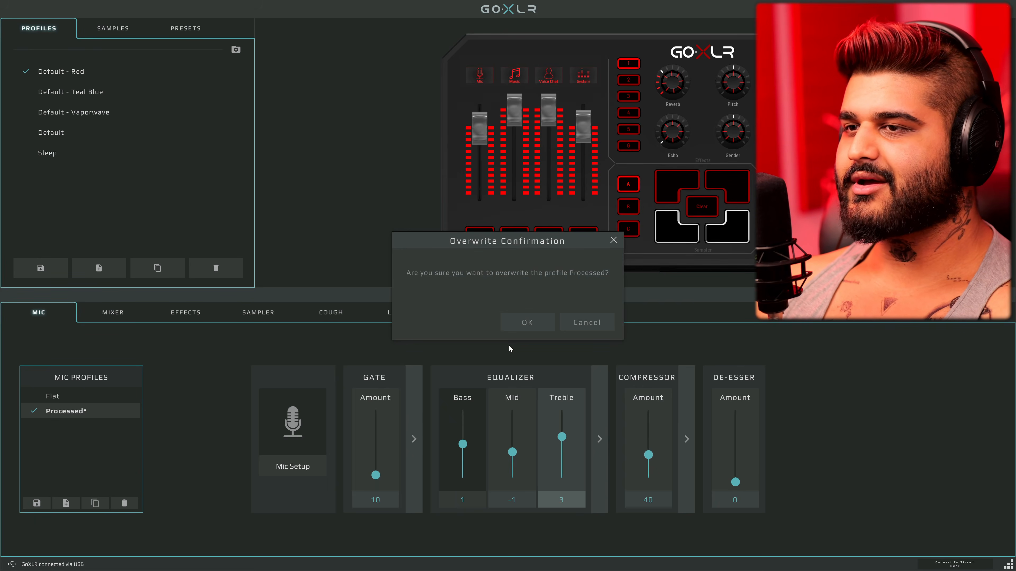
{"action": "left_click", "coordinate": [527, 325]}
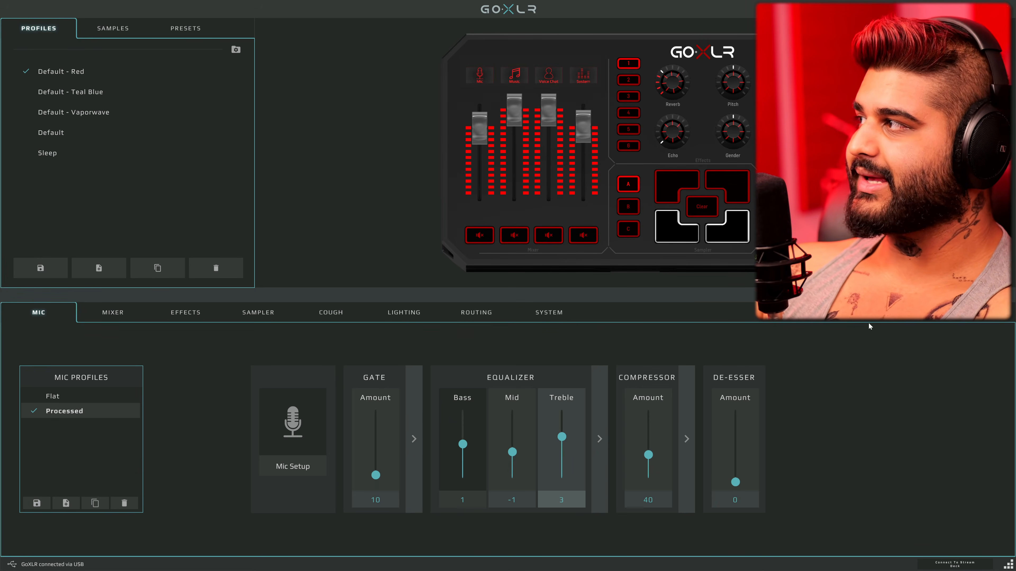